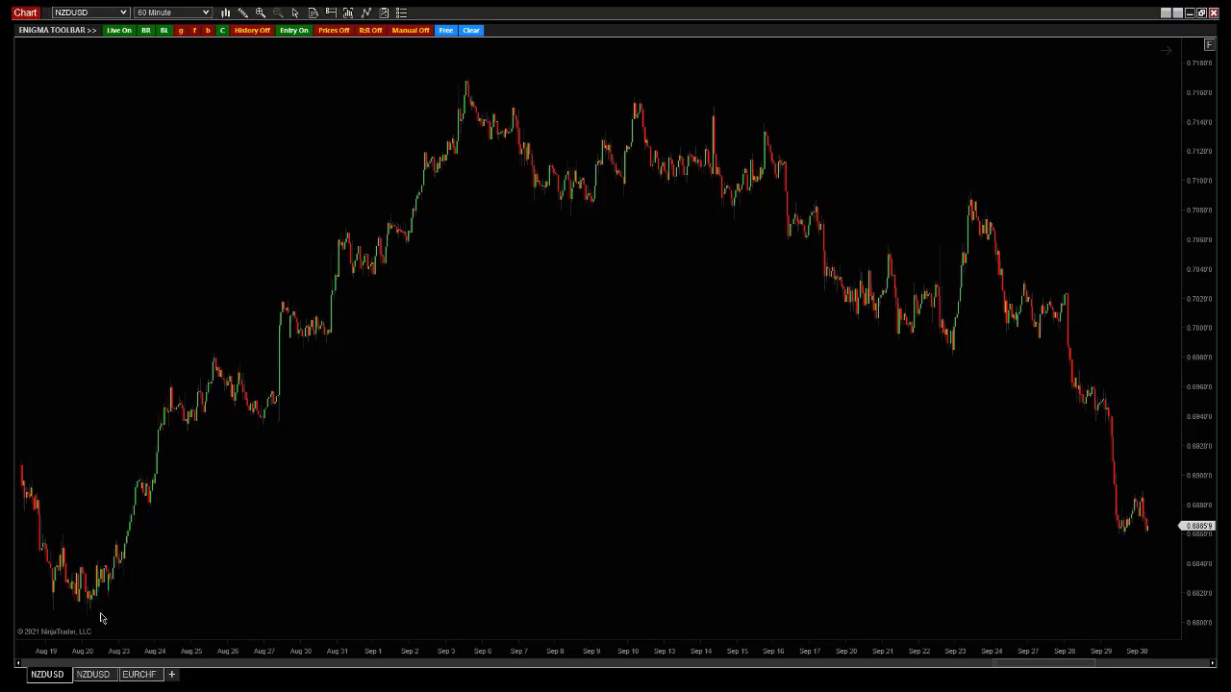
# Trace the uptrend's successive swing highs and lows with connected lines from the Aug 20 low to the Sep 1 pullback
pyautogui.click(85, 612)
pyautogui.click(139, 471)
pyautogui.click(150, 502)
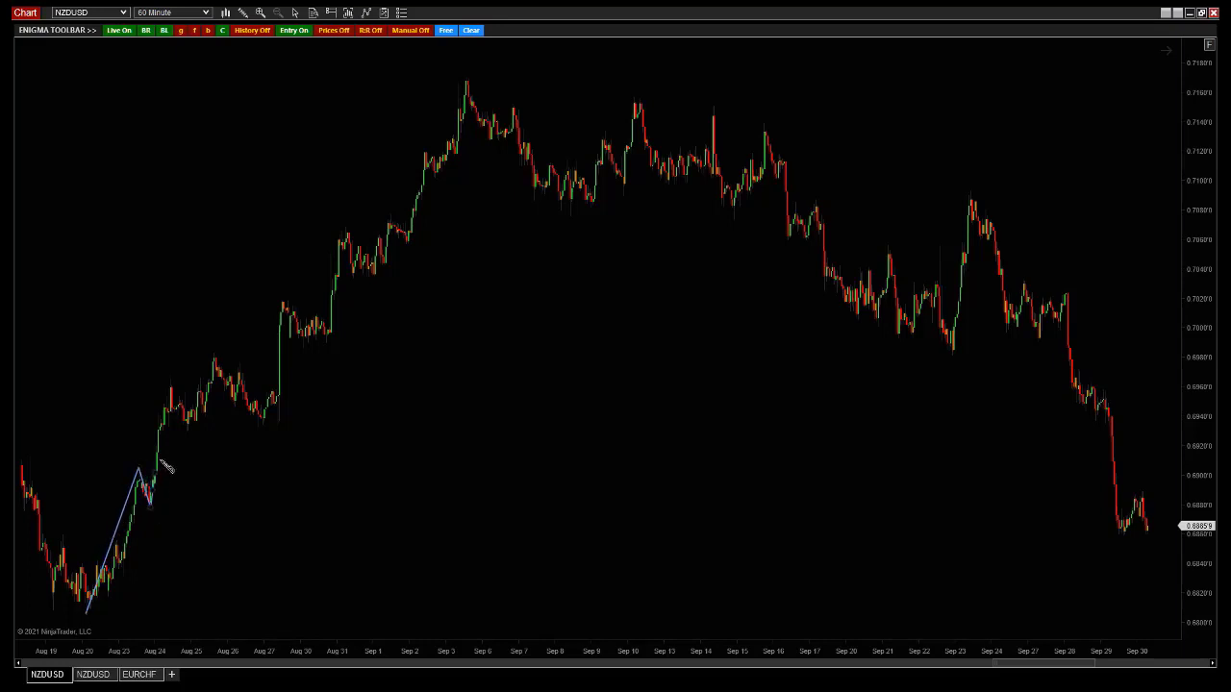
pyautogui.click(171, 378)
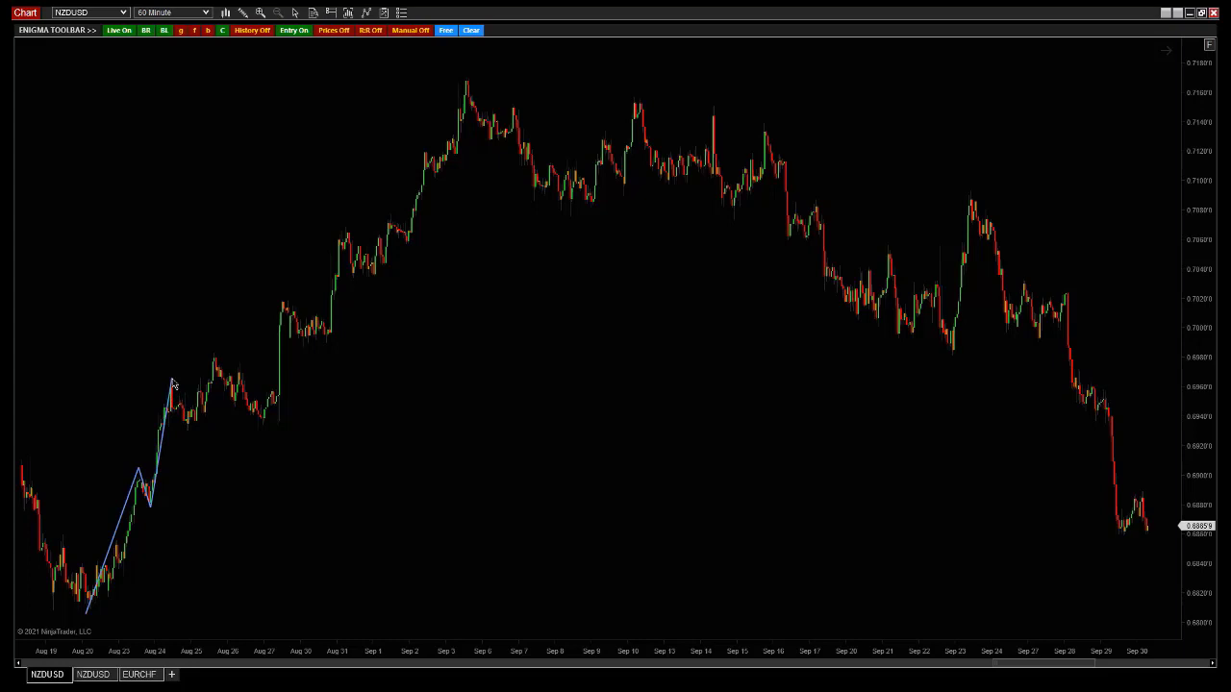
pyautogui.click(188, 429)
pyautogui.click(215, 355)
pyautogui.click(264, 423)
pyautogui.click(285, 306)
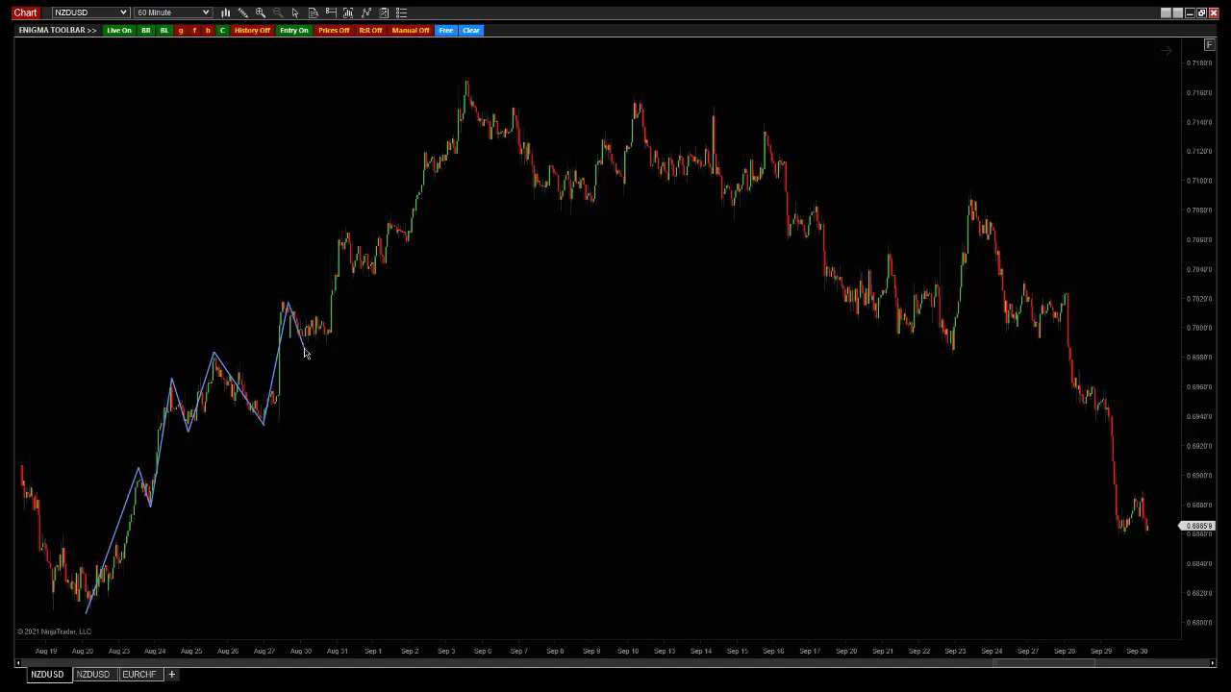
pyautogui.click(303, 347)
pyautogui.click(347, 237)
# Remove all drawing objects from the NZDUSD chart
pyautogui.click(242, 13)
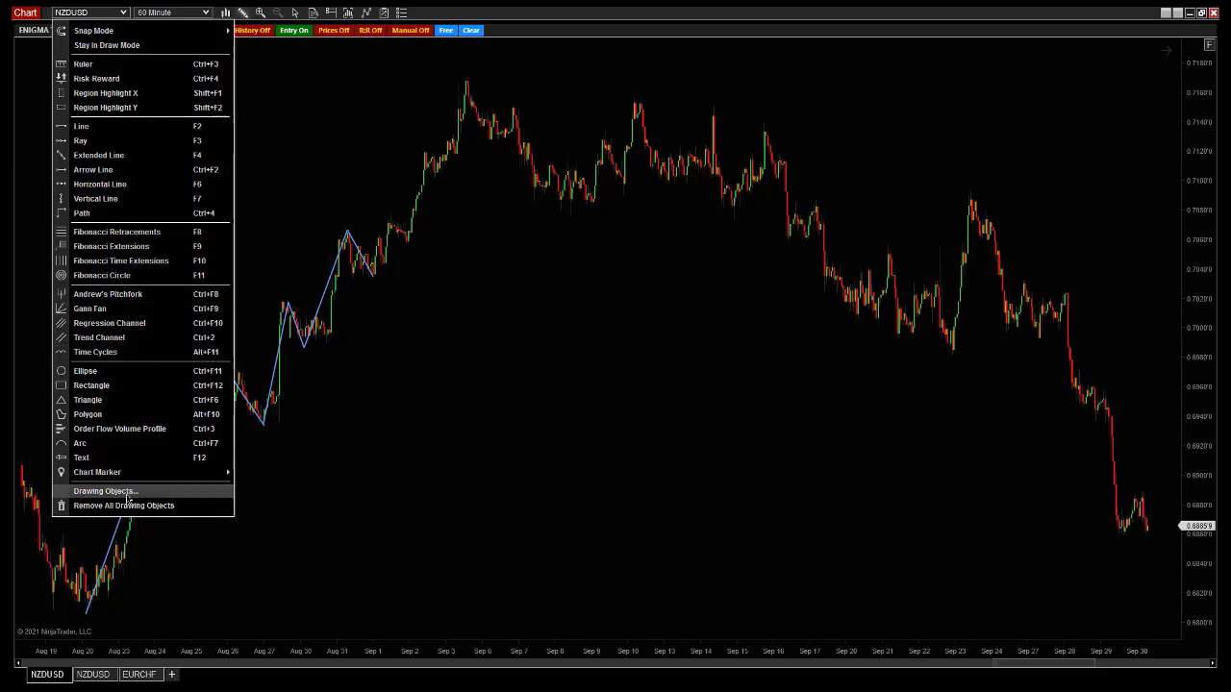
pyautogui.click(126, 506)
pyautogui.click(639, 370)
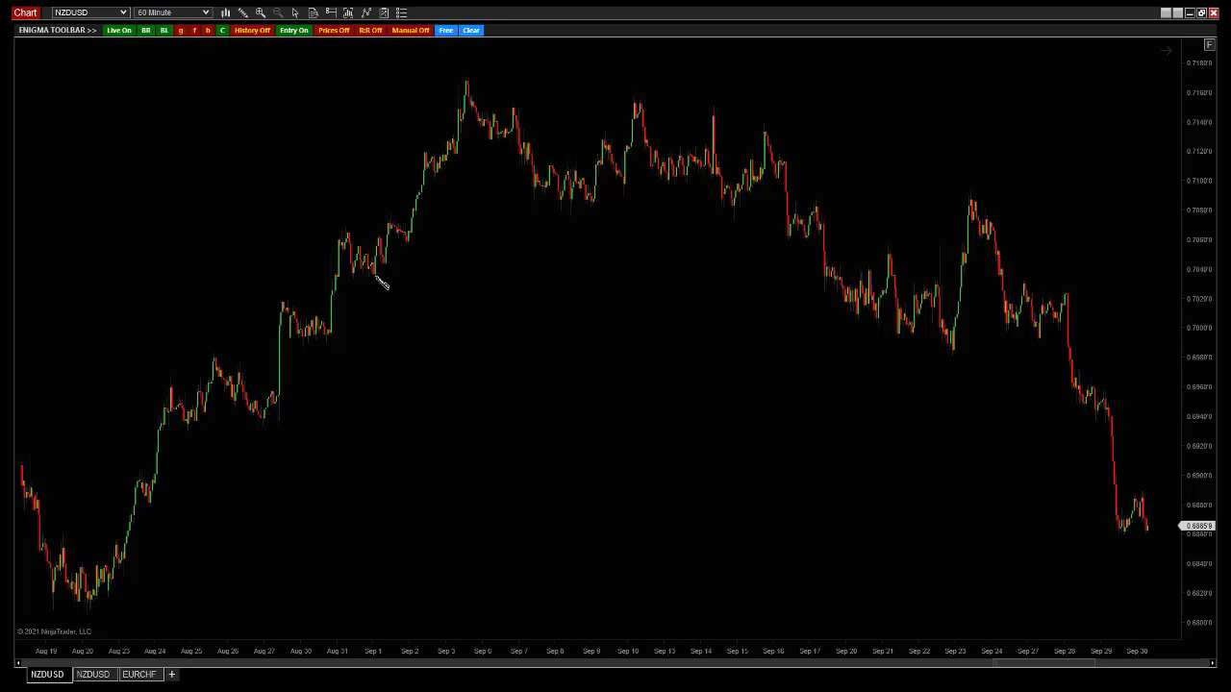
# Trace the market top with connected lines from the Sep 1 low through three descending peaks to the drop after Sep 16
pyautogui.moveTo(377, 275); pyautogui.dragTo(470, 77)
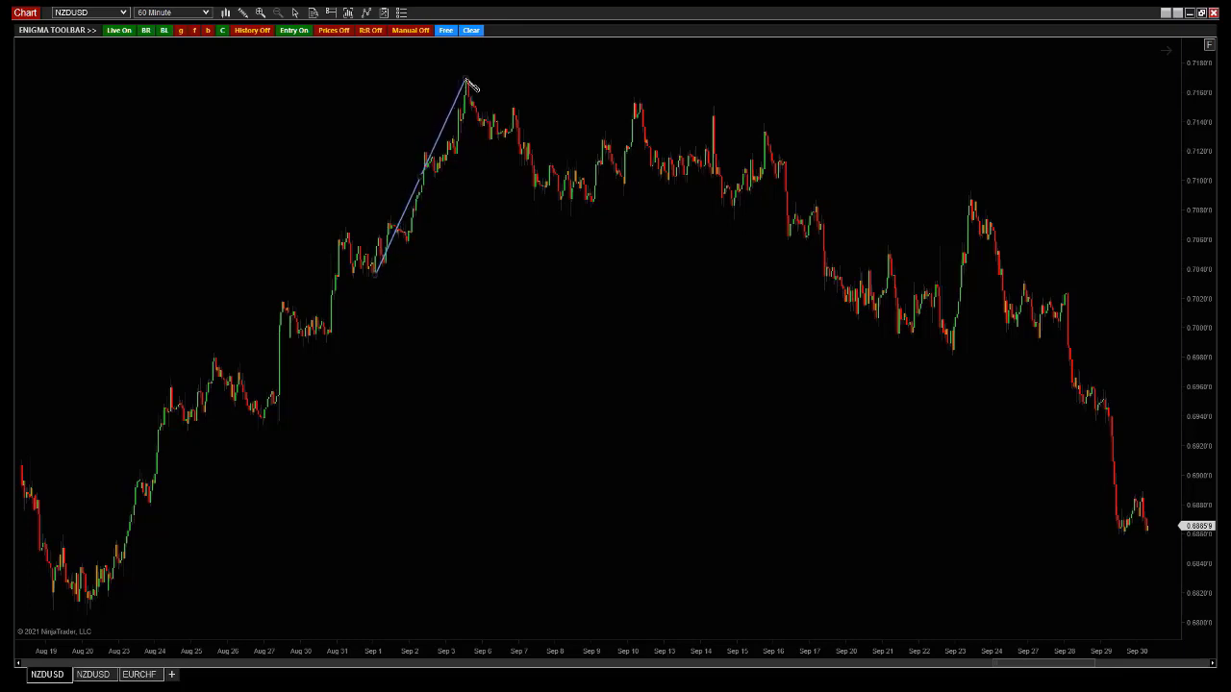
pyautogui.doubleClick(469, 81)
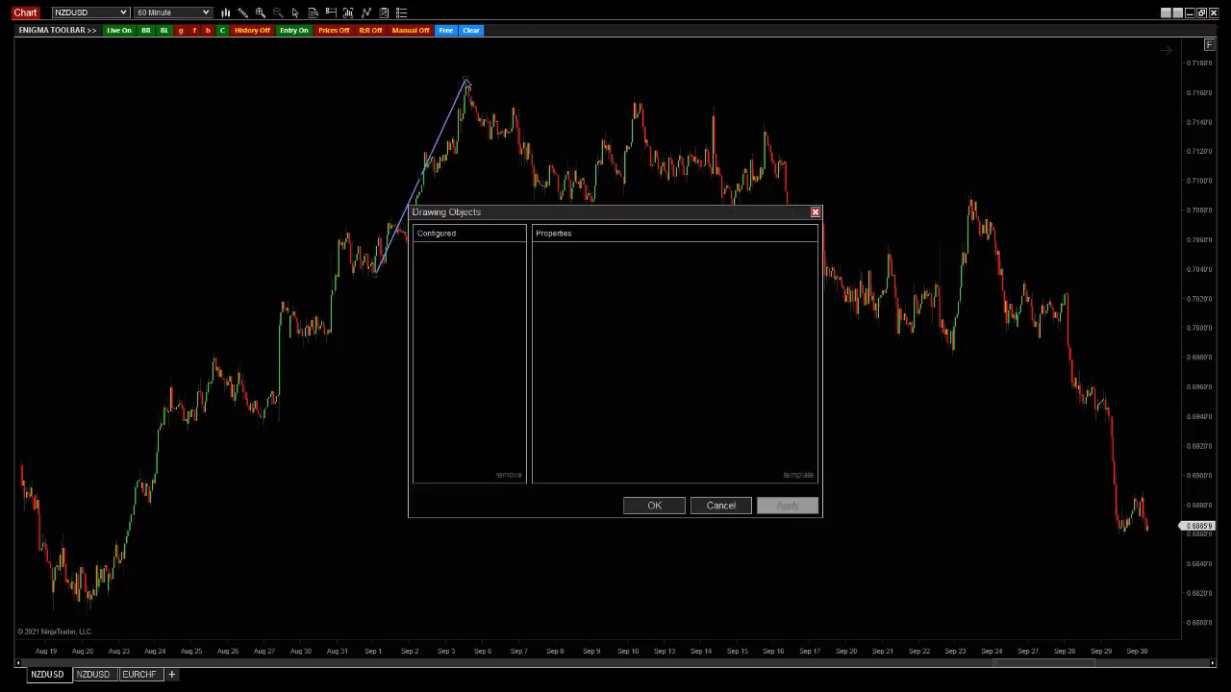
pyautogui.click(815, 211)
pyautogui.moveTo(466, 81)
pyautogui.mouseDown()
pyautogui.moveTo(580, 231)
pyautogui.moveTo(572, 208)
pyautogui.moveTo(636, 96)
pyautogui.moveTo(729, 212)
pyautogui.moveTo(718, 208)
pyautogui.moveTo(750, 212)
pyautogui.moveTo(716, 203)
pyautogui.mouseUp()
pyautogui.moveTo(717, 203)
pyautogui.mouseDown()
pyautogui.moveTo(742, 191)
pyautogui.moveTo(765, 121)
pyautogui.mouseUp()
pyautogui.moveTo(766, 121); pyautogui.dragTo(787, 202)
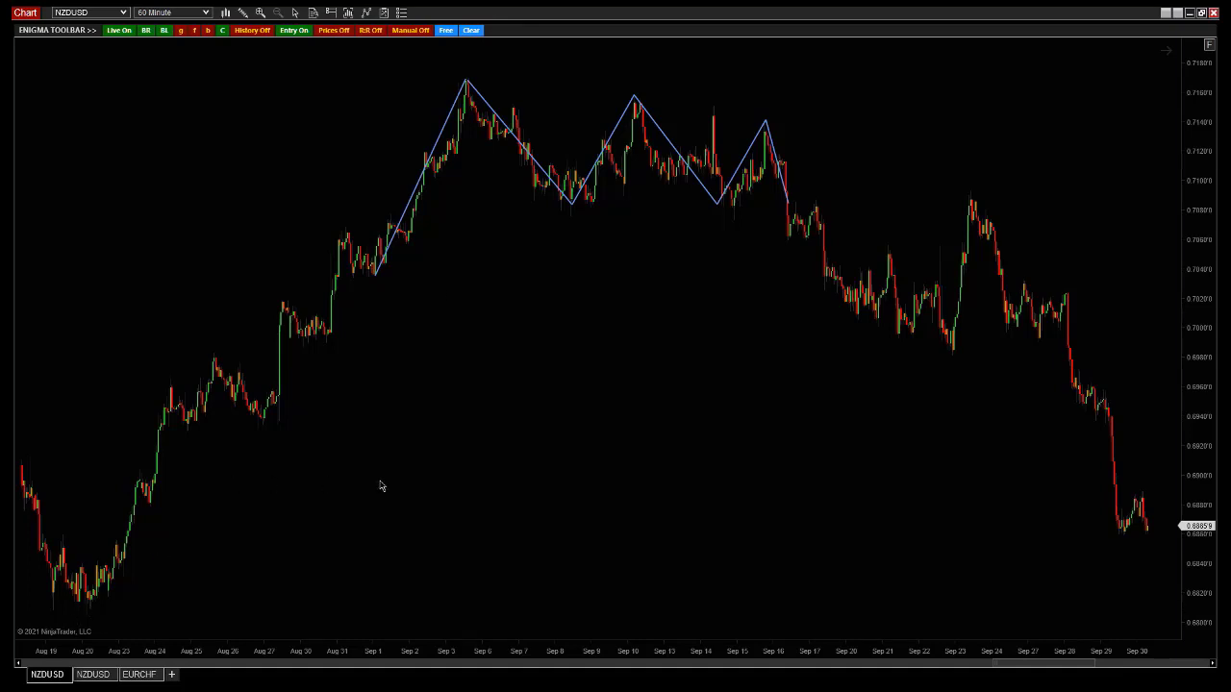
# Examine the price action before and after the traced September swings, and open the second NZDUSD chart
pyautogui.moveTo(380, 485); pyautogui.dragTo(701, 469)
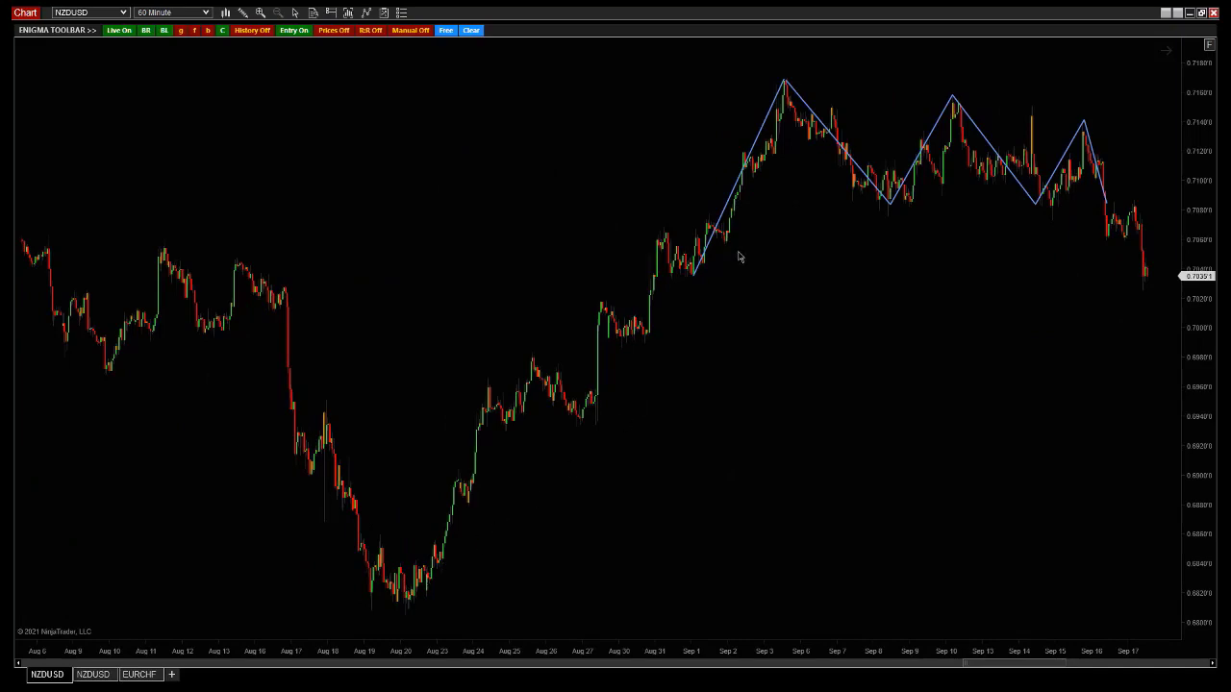
pyautogui.moveTo(797, 445); pyautogui.dragTo(438, 418)
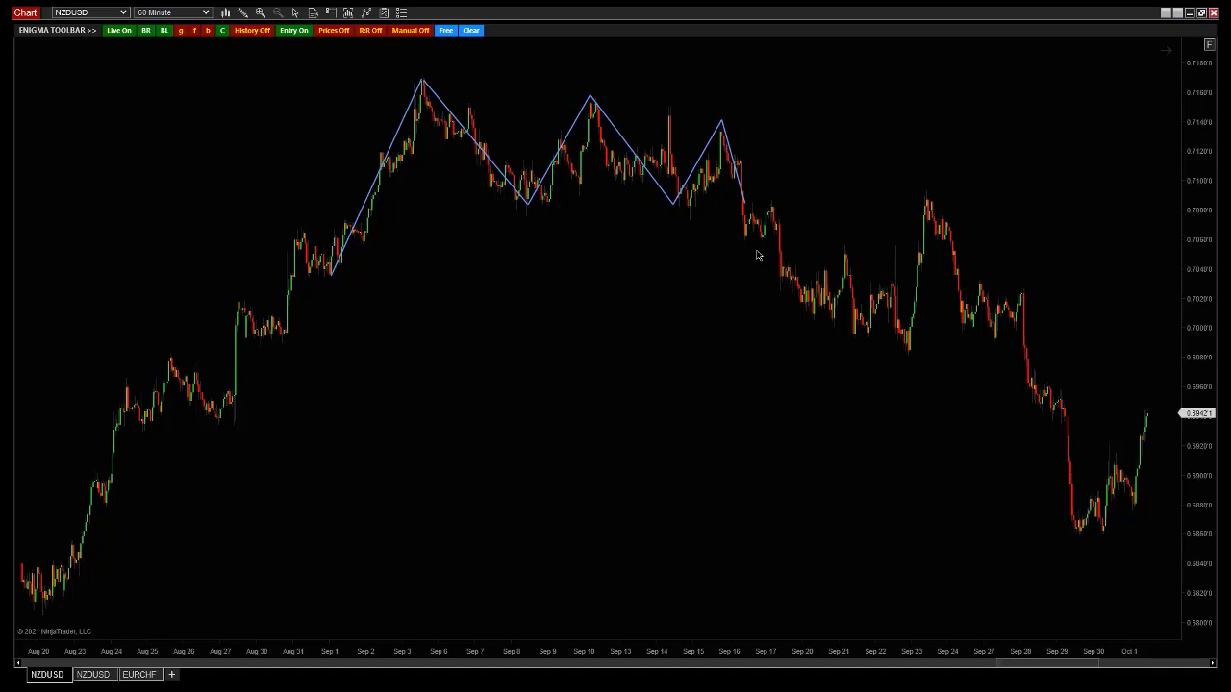
pyautogui.click(91, 675)
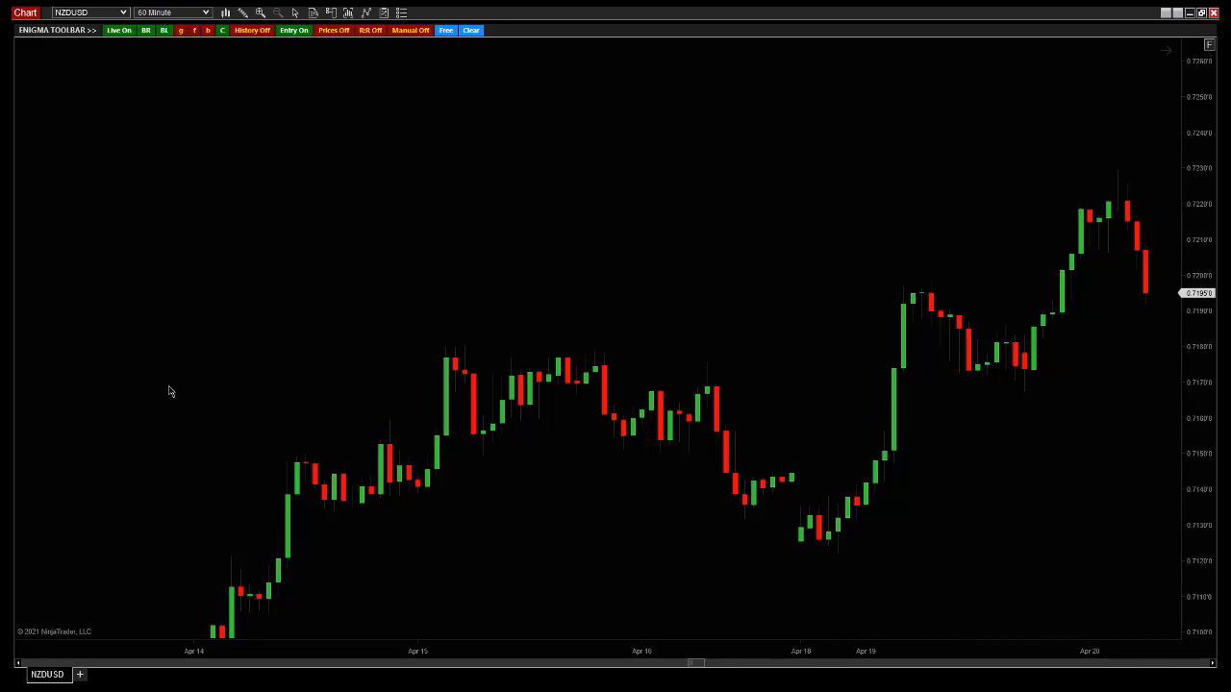
# Trace the rally with connected lines from the Apr 18 low through two higher highs to the latest pullback on Apr 20
pyautogui.click(839, 551)
pyautogui.click(930, 283)
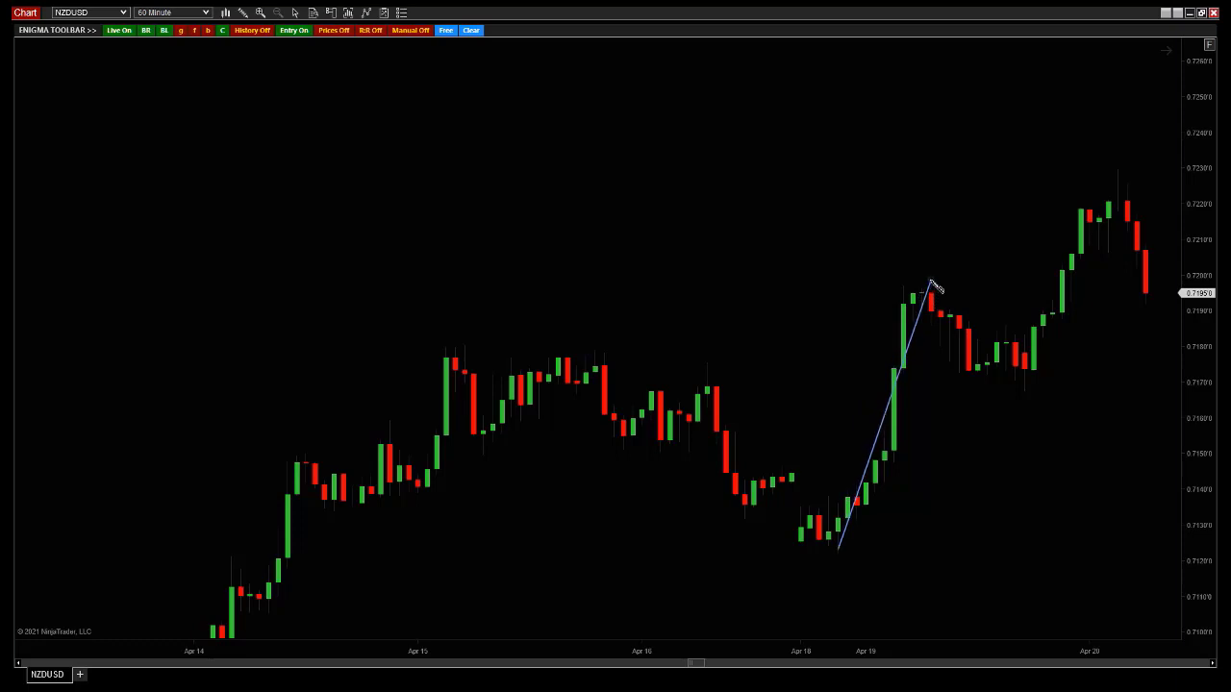
pyautogui.click(1026, 381)
pyautogui.moveTo(1027, 381); pyautogui.dragTo(1145, 296)
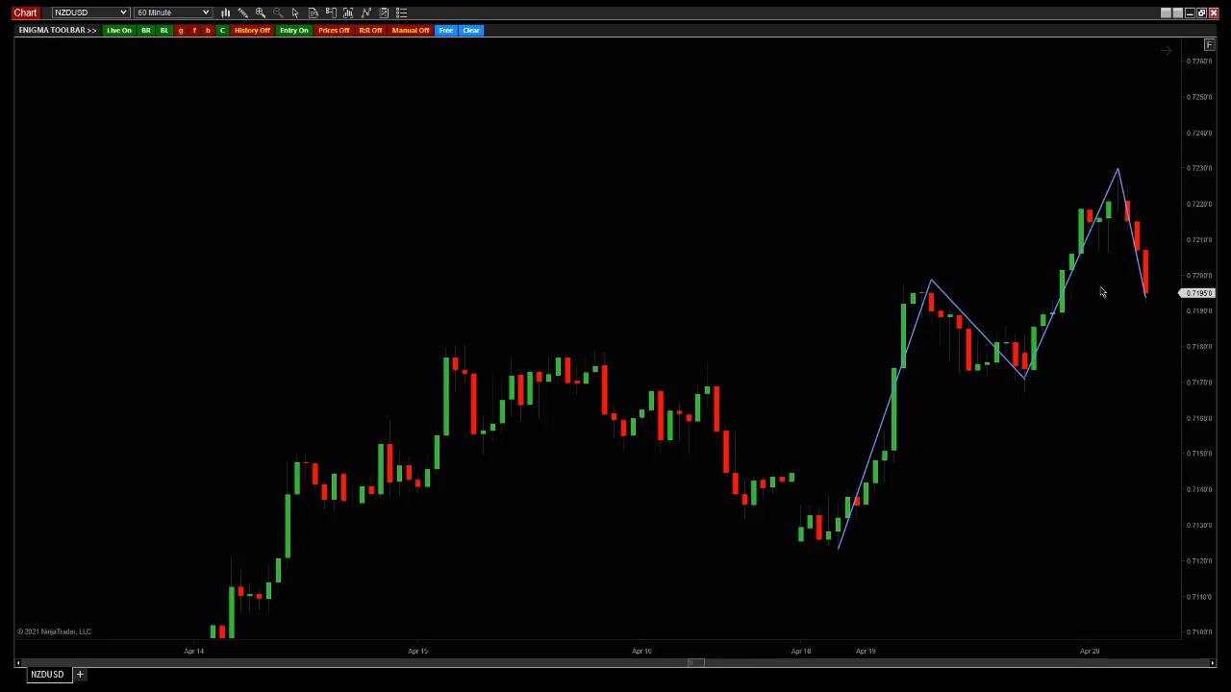
# Advance the chart bar by bar from Apr 20 to Apr 26 to examine how price develops after the traced swings
pyautogui.click(1212, 666)
pyautogui.click(1212, 666)
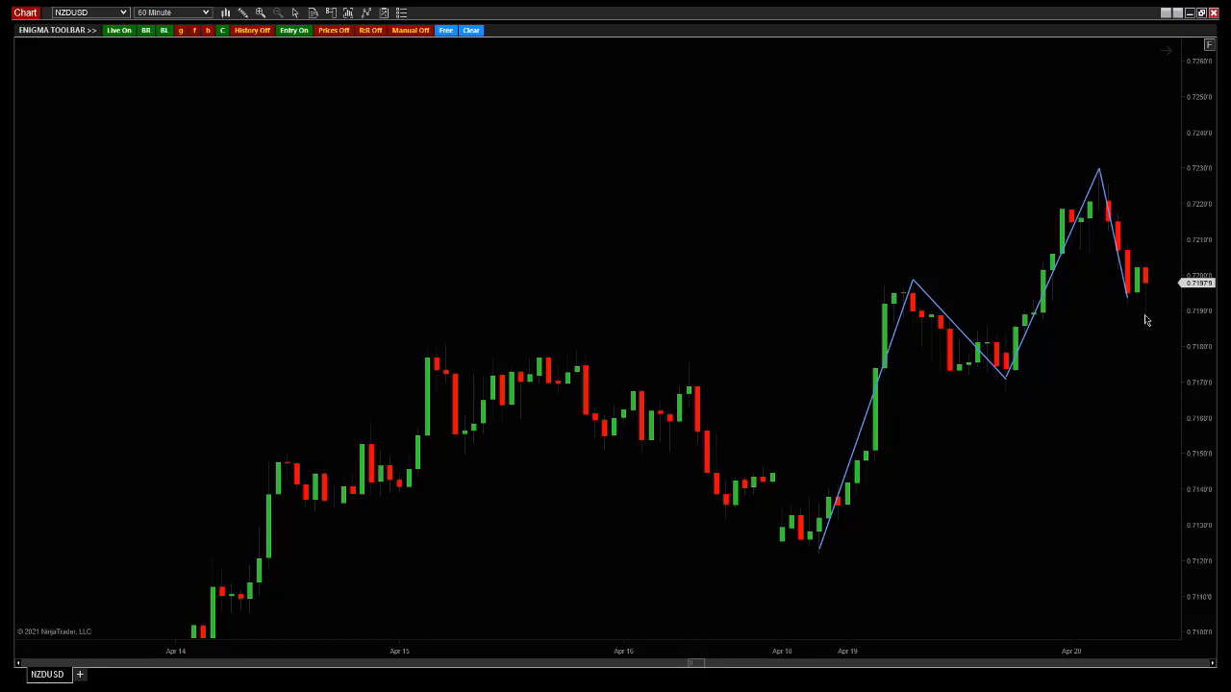
pyautogui.click(1214, 665)
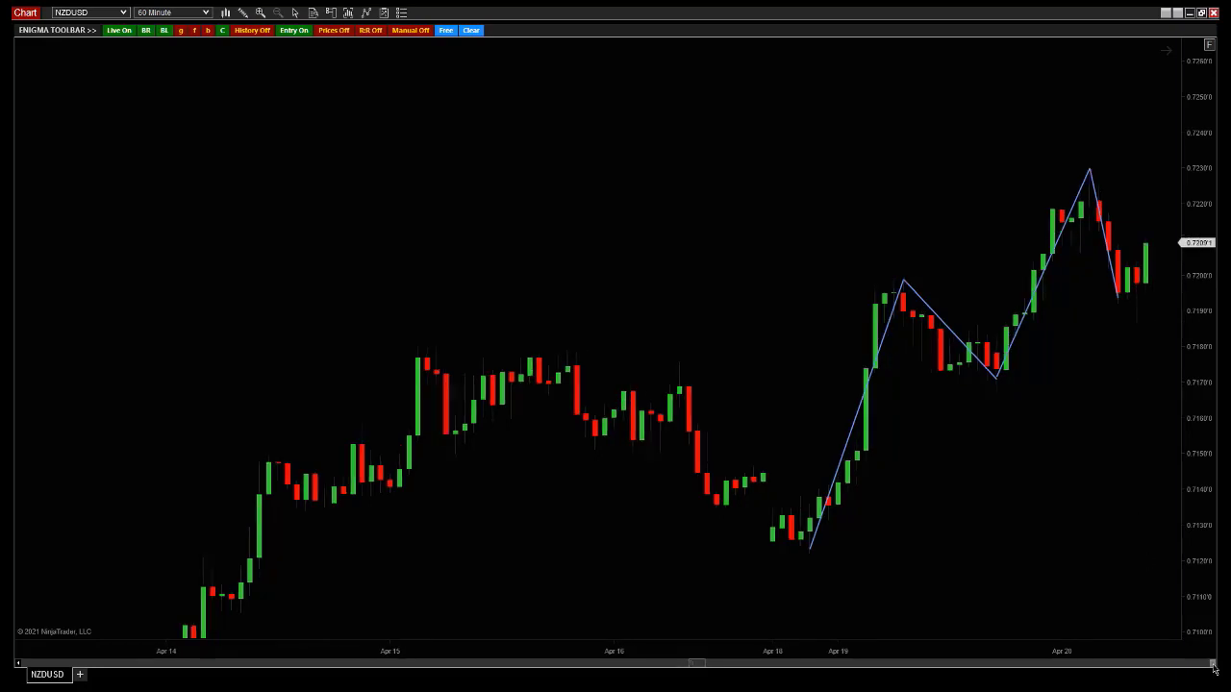
pyautogui.click(1214, 665)
pyautogui.click(1214, 666)
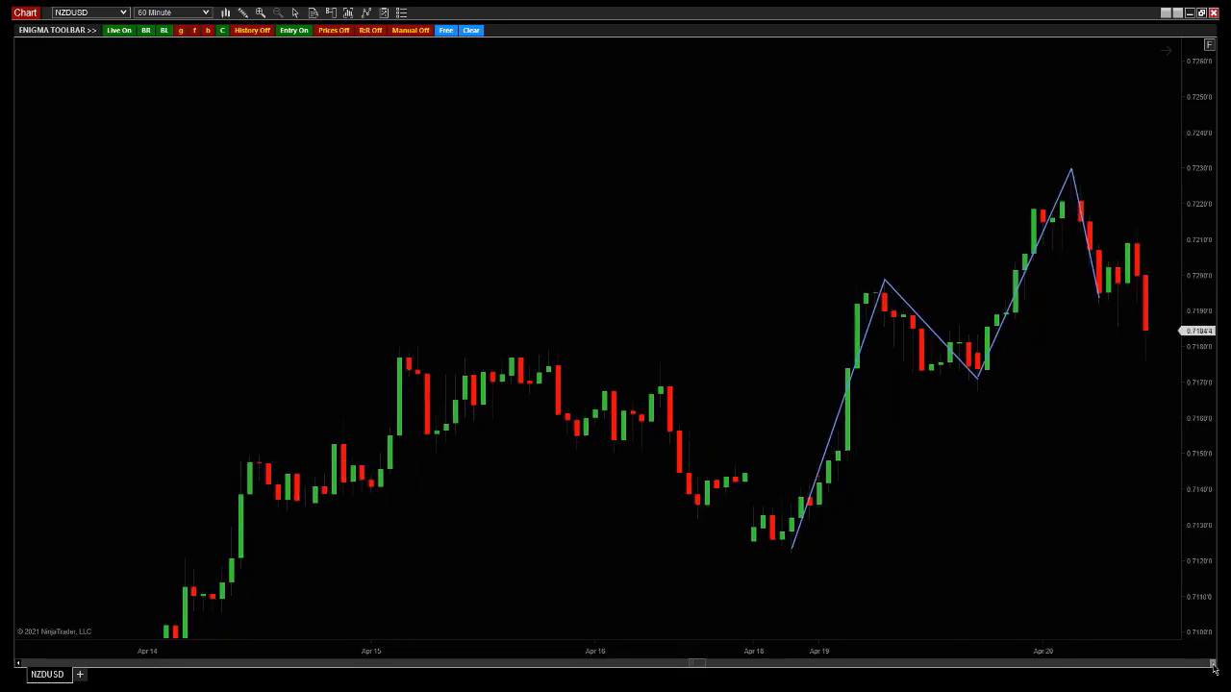
pyautogui.click(1213, 665)
pyautogui.click(1214, 665)
pyautogui.click(1214, 666)
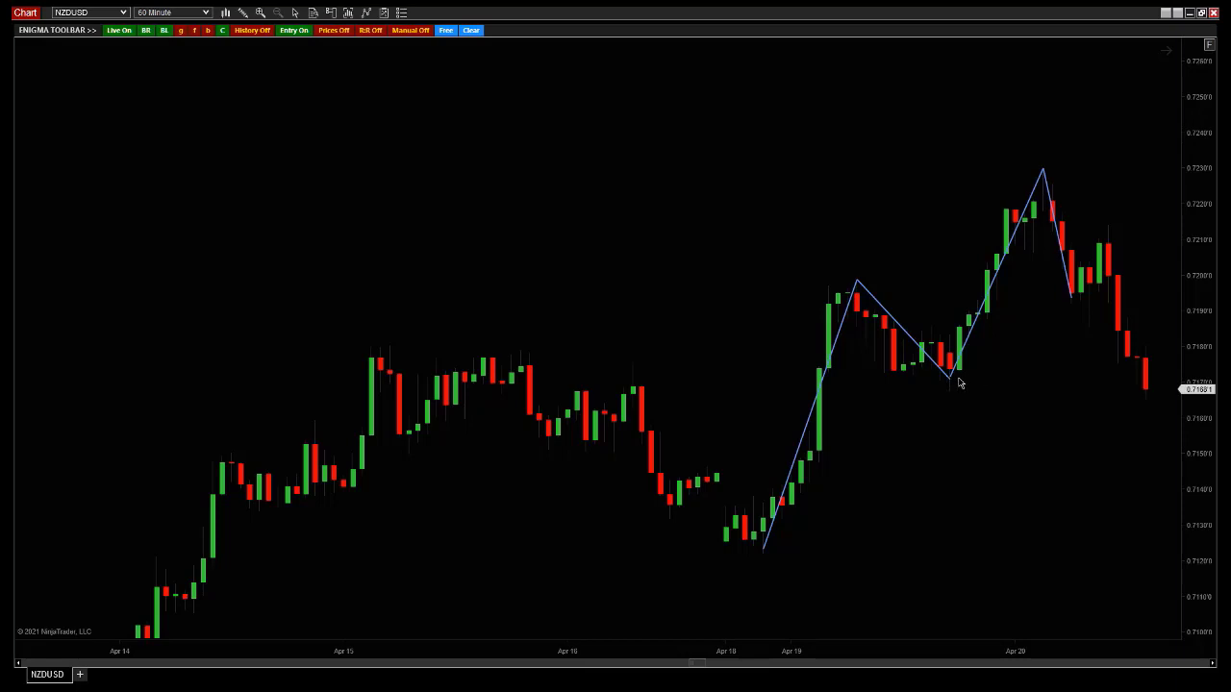
pyautogui.click(1213, 665)
pyautogui.click(1213, 665)
pyautogui.click(1213, 665)
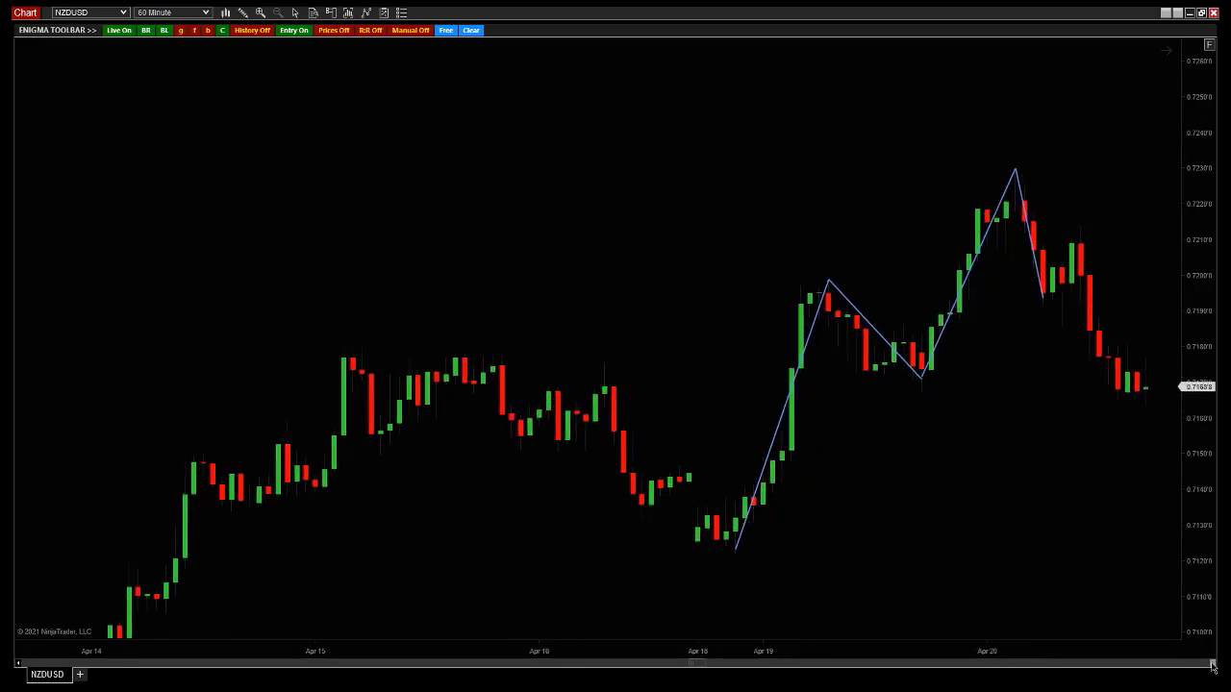
pyautogui.click(1213, 665)
pyautogui.click(1212, 665)
pyautogui.click(1213, 666)
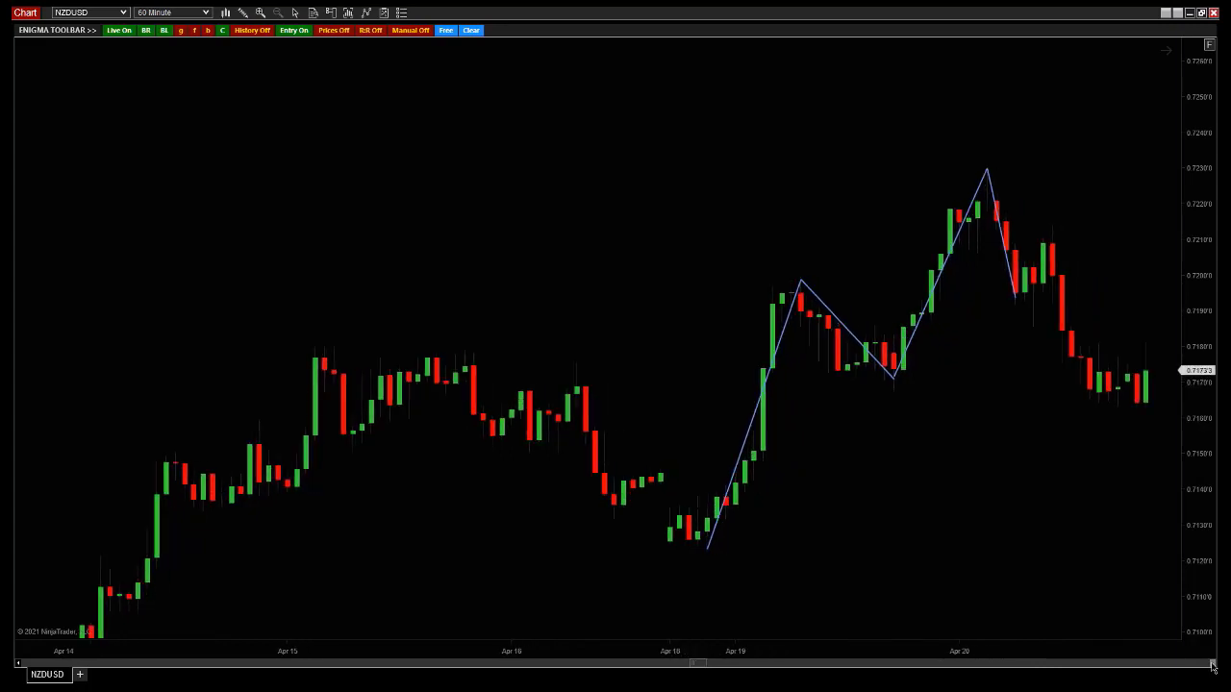
pyautogui.click(1213, 665)
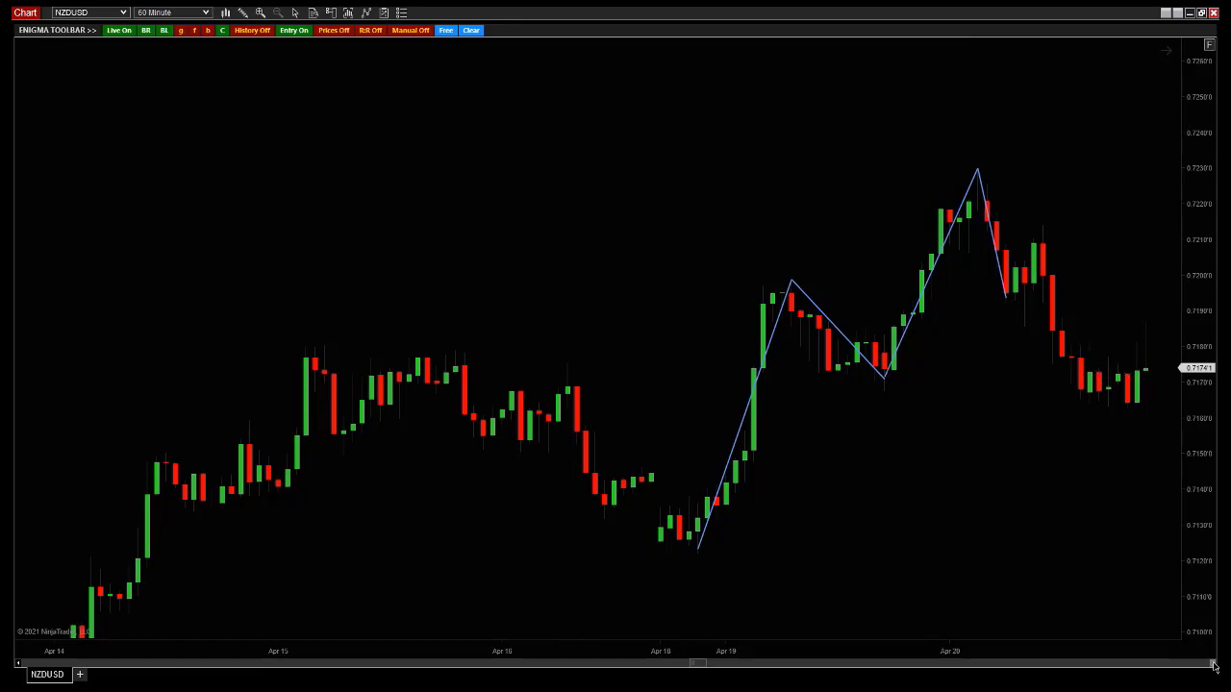
pyautogui.moveTo(1214, 666); pyautogui.dragTo(1213, 666)
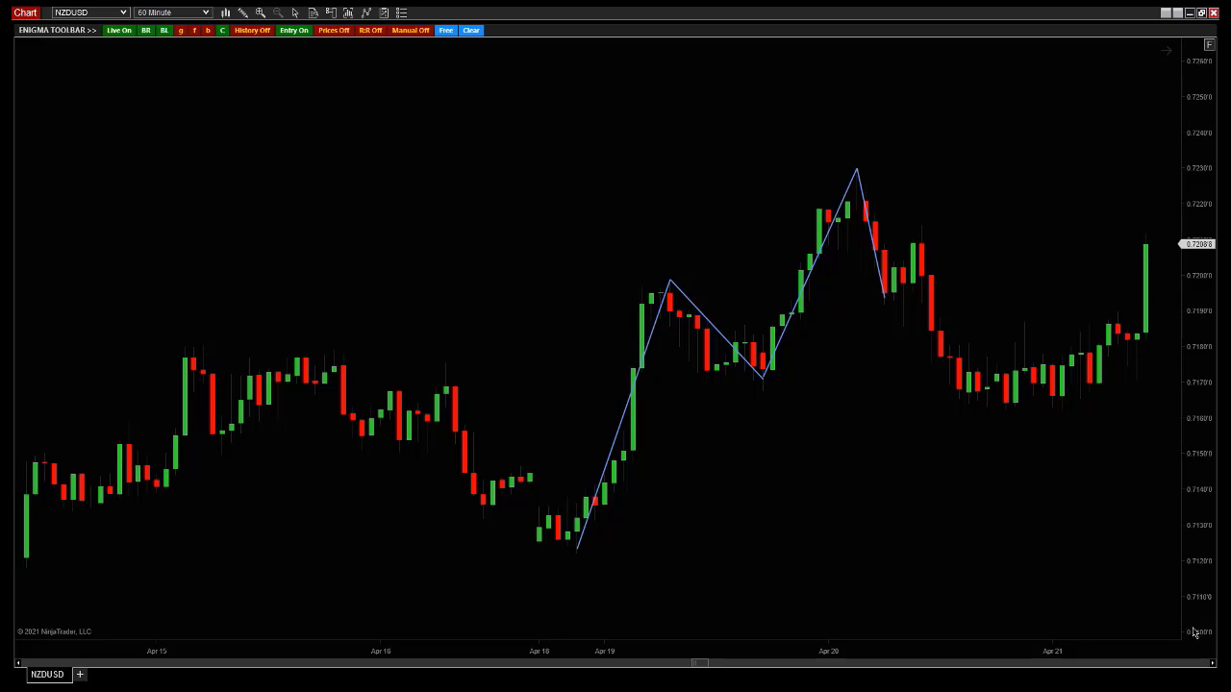
pyautogui.moveTo(1214, 668); pyautogui.dragTo(1213, 667)
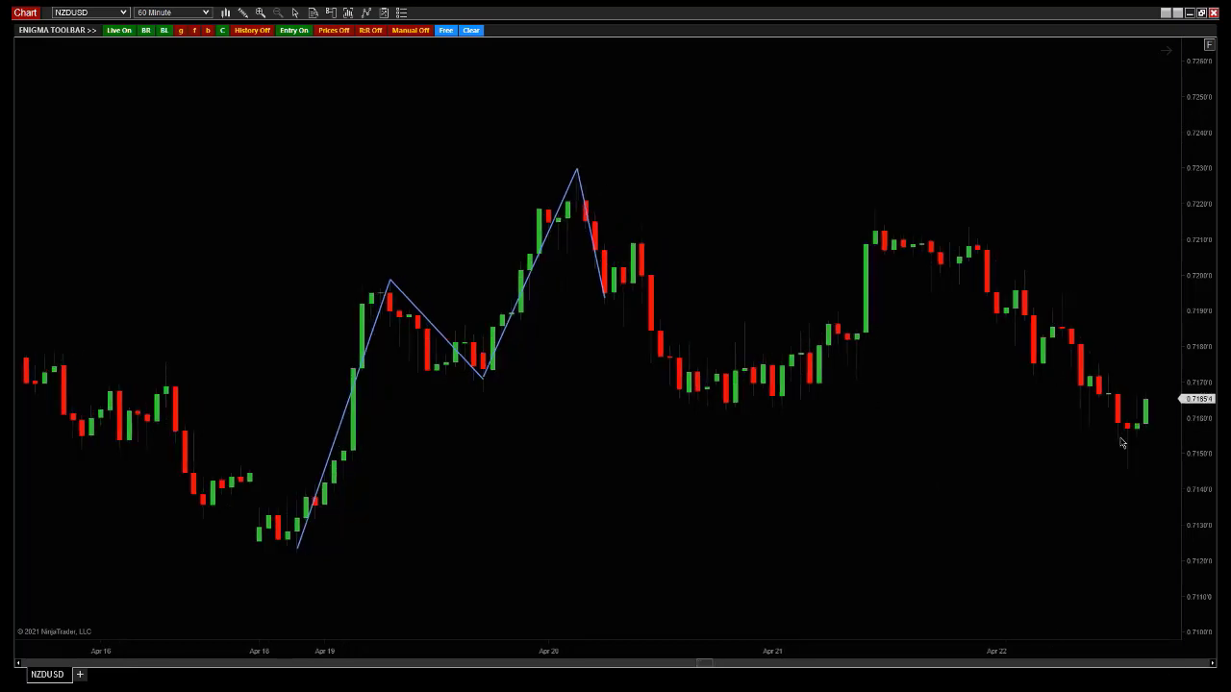
pyautogui.click(1214, 667)
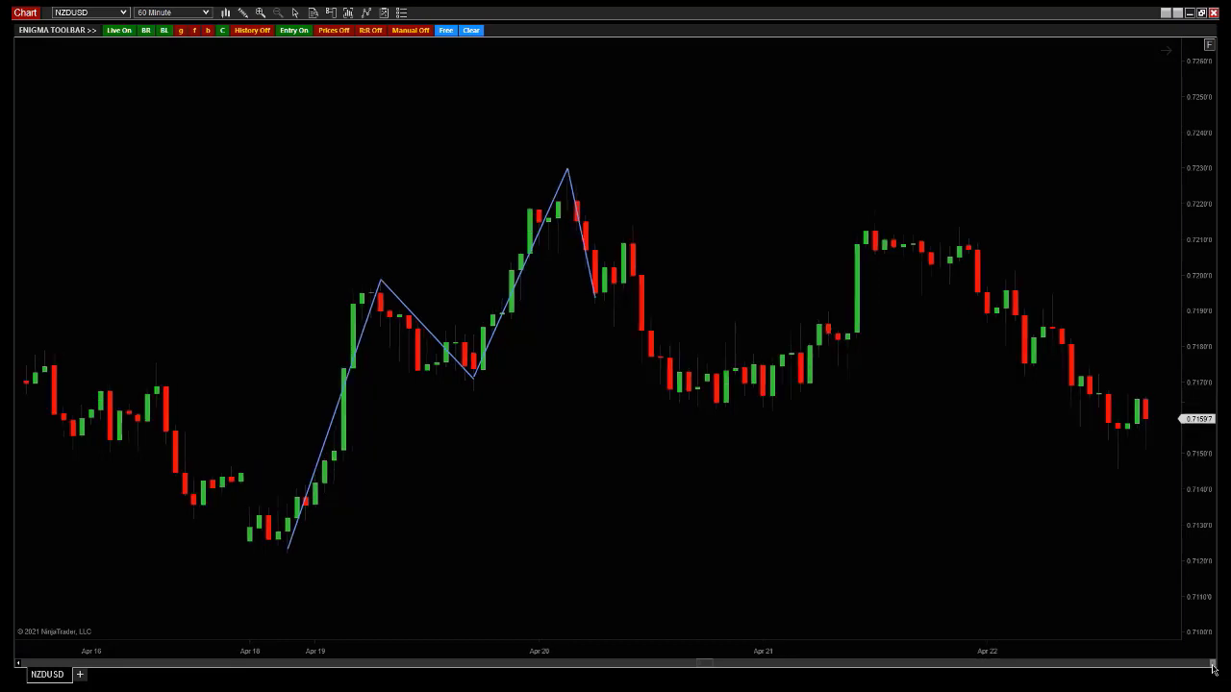
pyautogui.moveTo(1213, 668); pyautogui.dragTo(1214, 669)
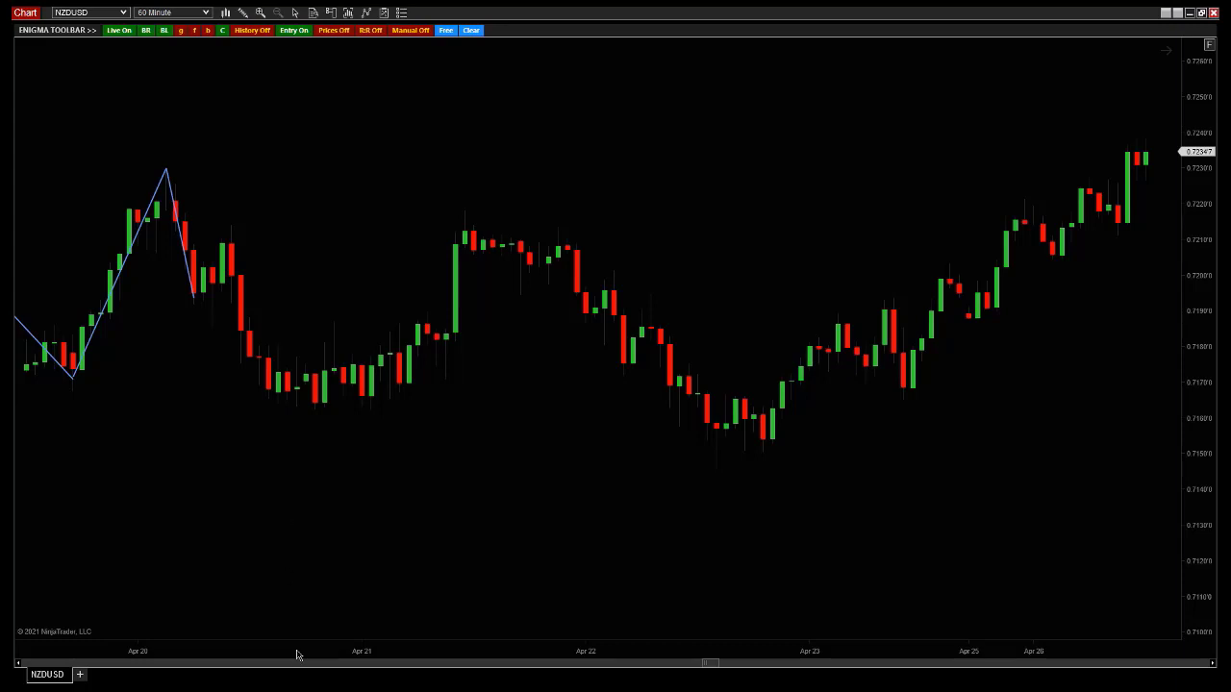
# Compress the chart's time and price scales and advance to May 2 to examine the wider price structure
pyautogui.moveTo(297, 654); pyautogui.dragTo(439, 641)
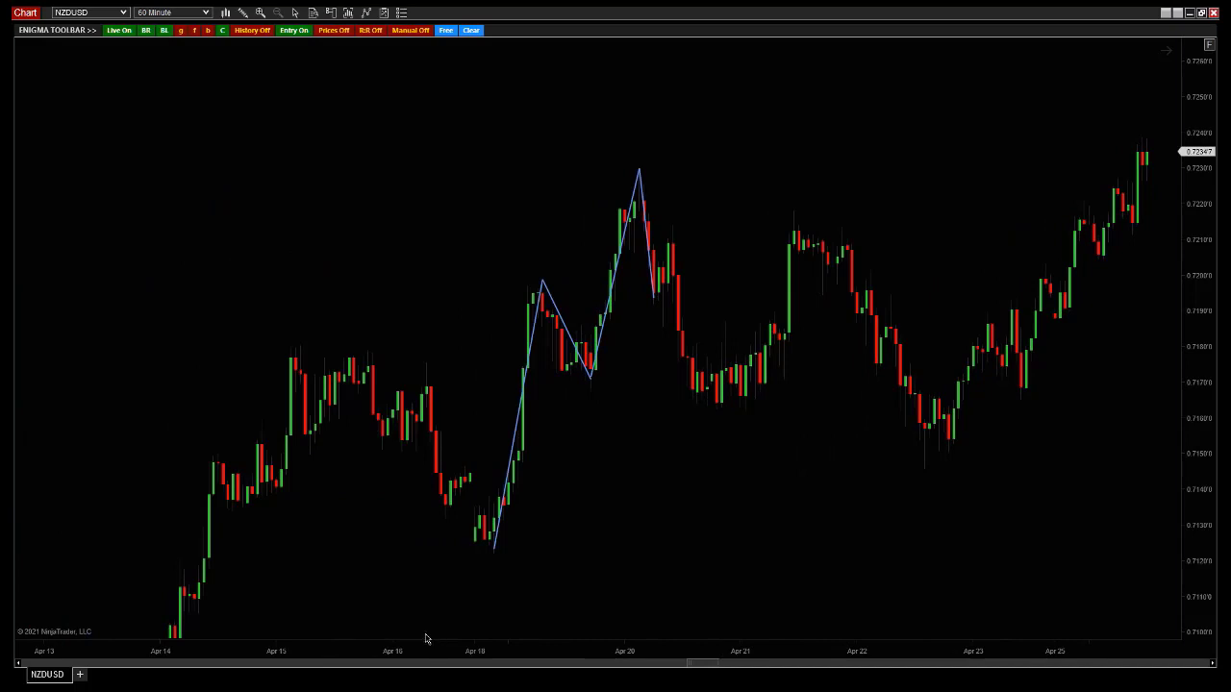
pyautogui.moveTo(1193, 250); pyautogui.dragTo(1191, 392)
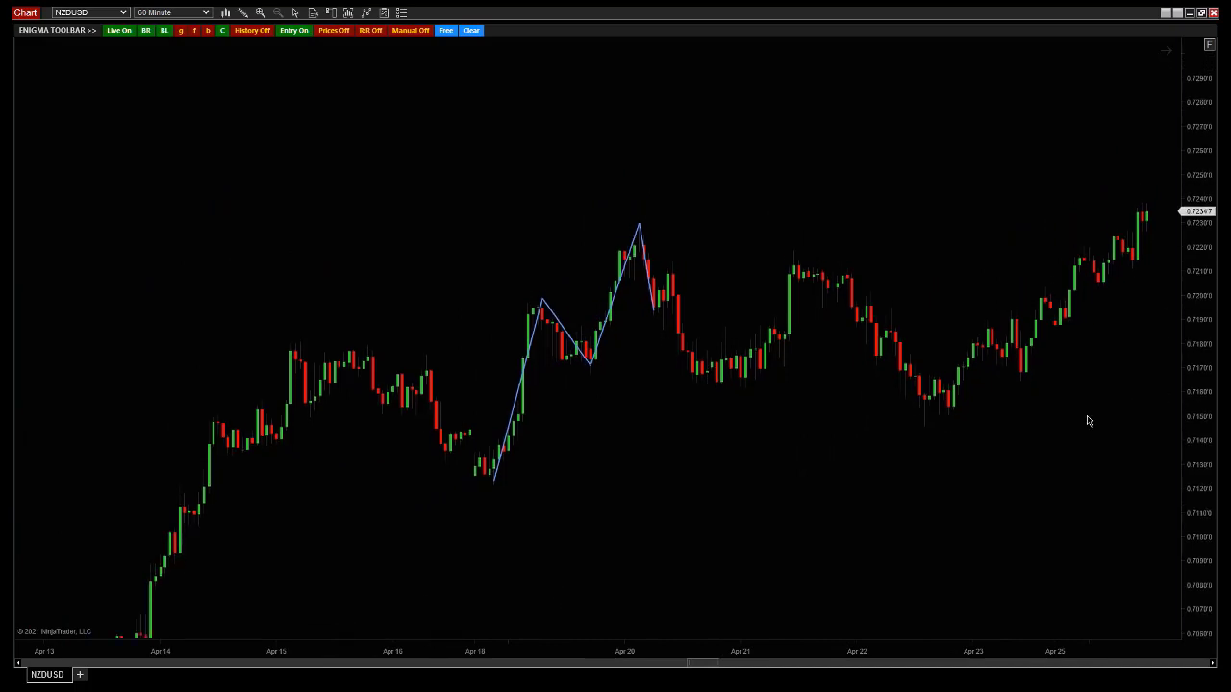
pyautogui.moveTo(1087, 422); pyautogui.dragTo(978, 426)
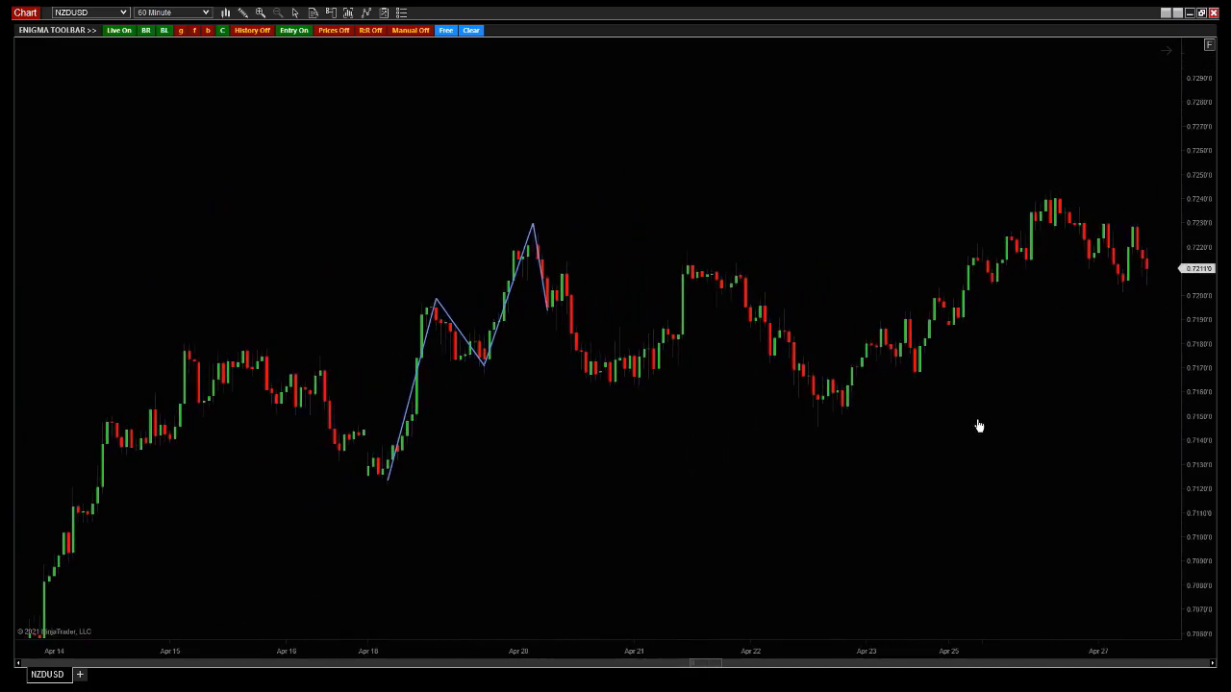
pyautogui.moveTo(549, 654); pyautogui.dragTo(611, 649)
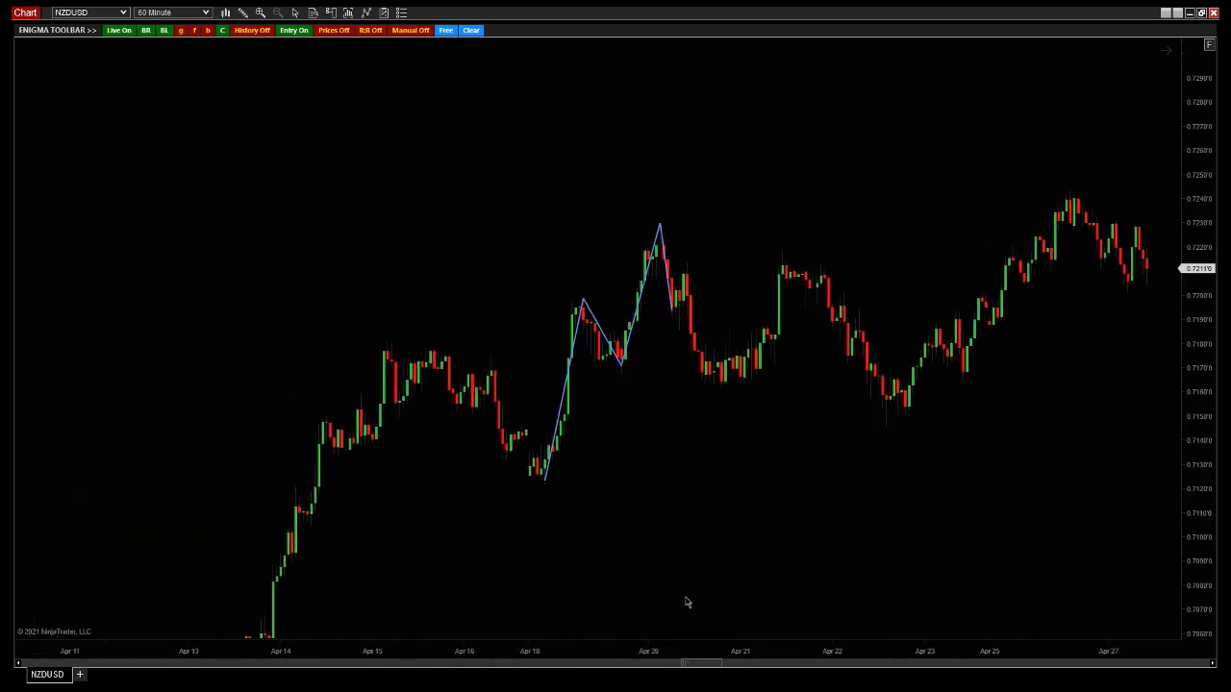
pyautogui.scroll(-5, 686, 602)
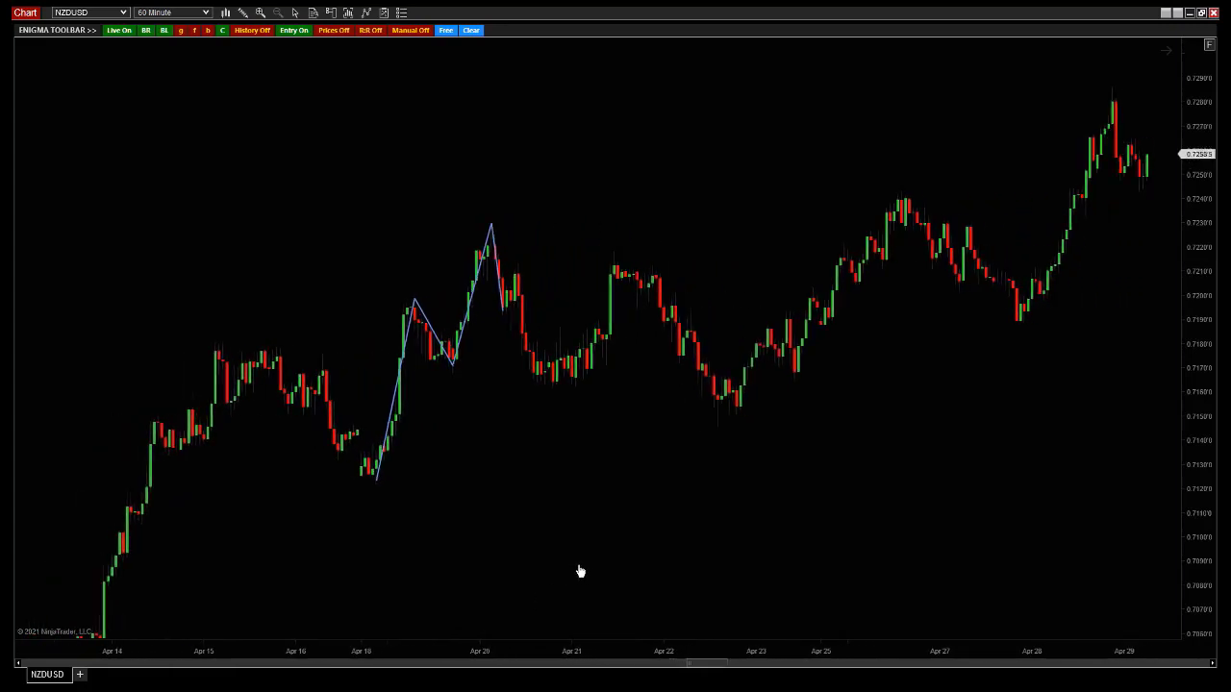
pyautogui.moveTo(580, 572); pyautogui.dragTo(493, 562)
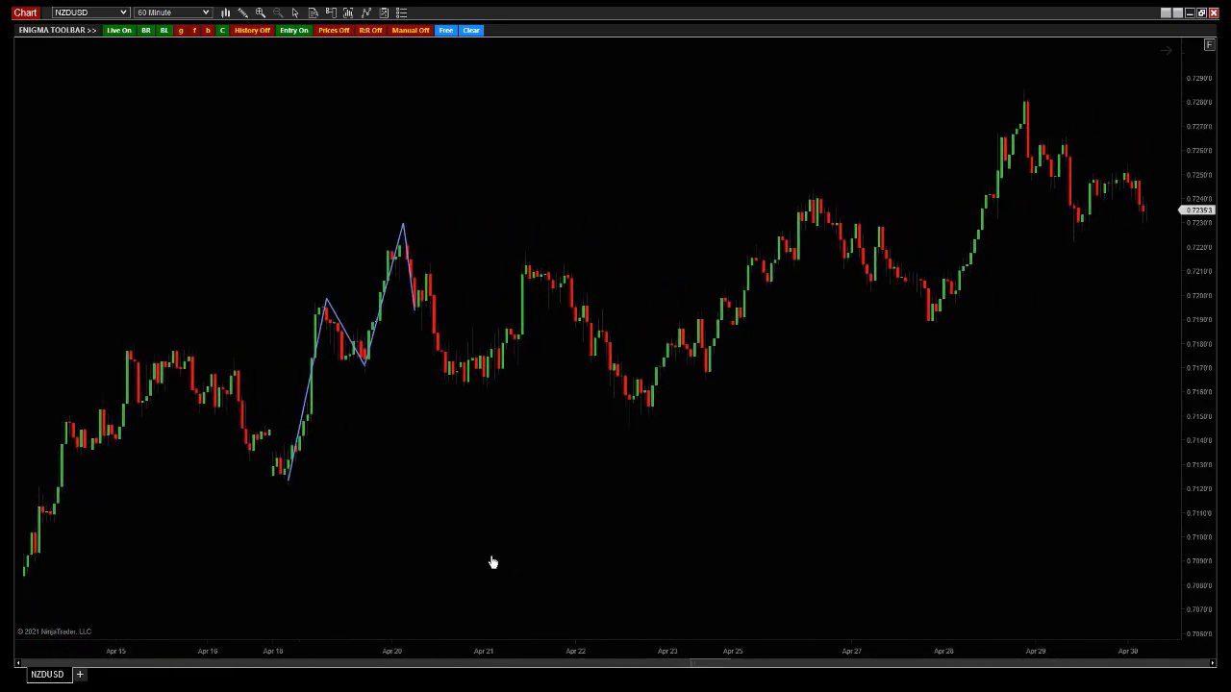
pyautogui.moveTo(516, 651); pyautogui.dragTo(548, 644)
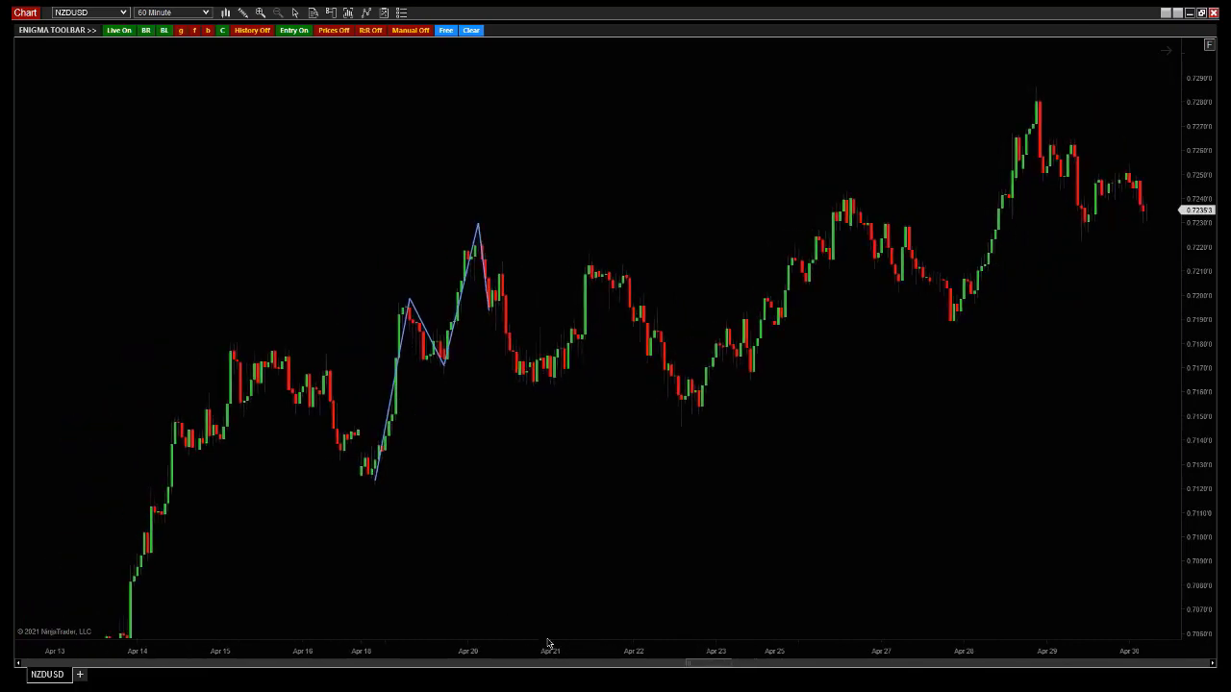
pyautogui.moveTo(596, 590); pyautogui.dragTo(519, 587)
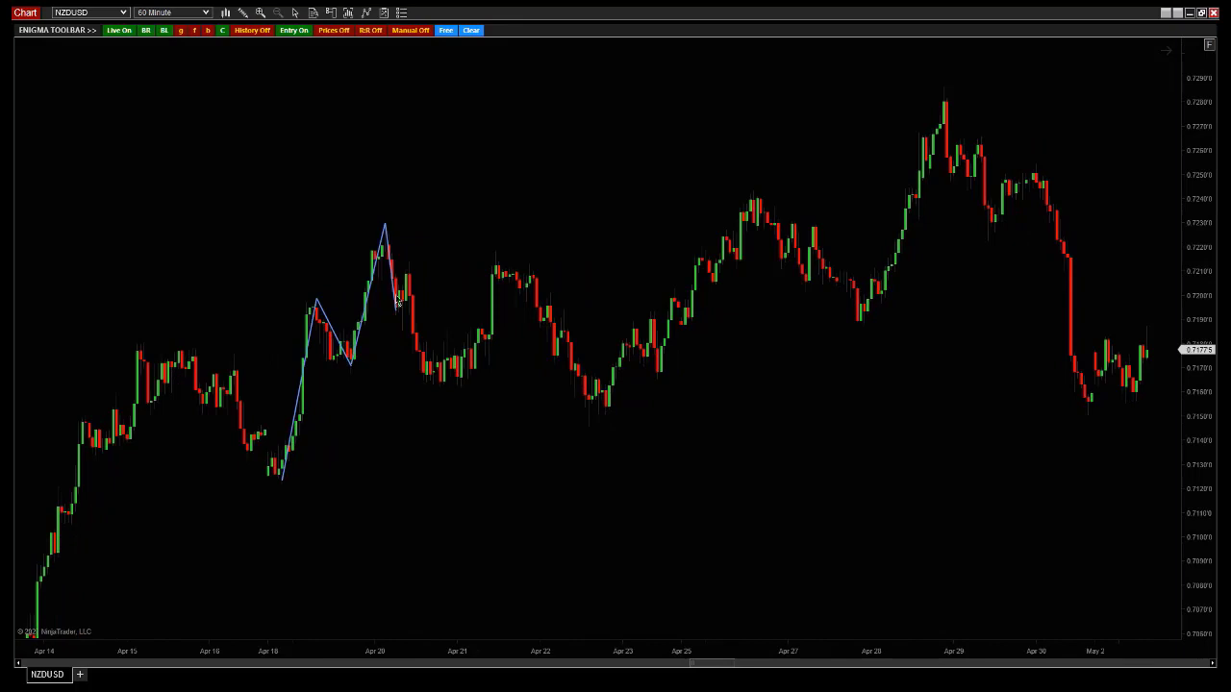